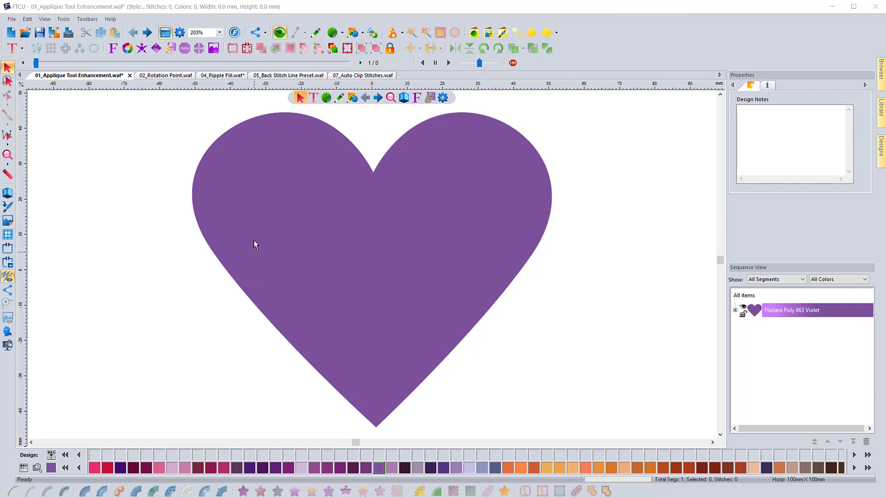
# - Convert the violet heart artwork into an appliqué object
pyautogui.click(270, 236)
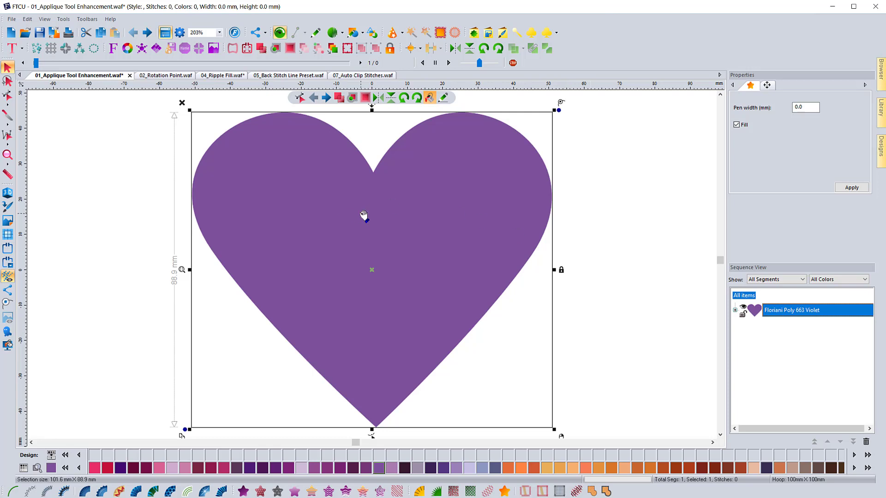
pyautogui.click(735, 310)
pyautogui.click(783, 325)
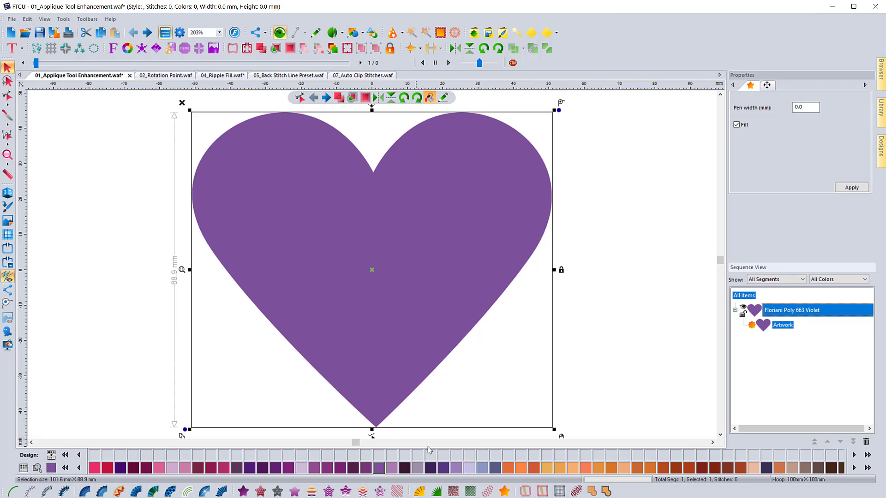
pyautogui.click(436, 491)
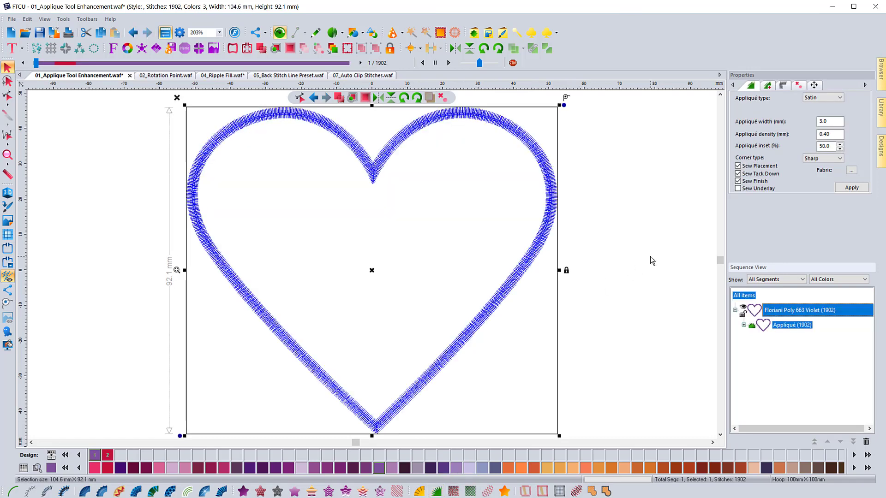
pyautogui.press('Escape')
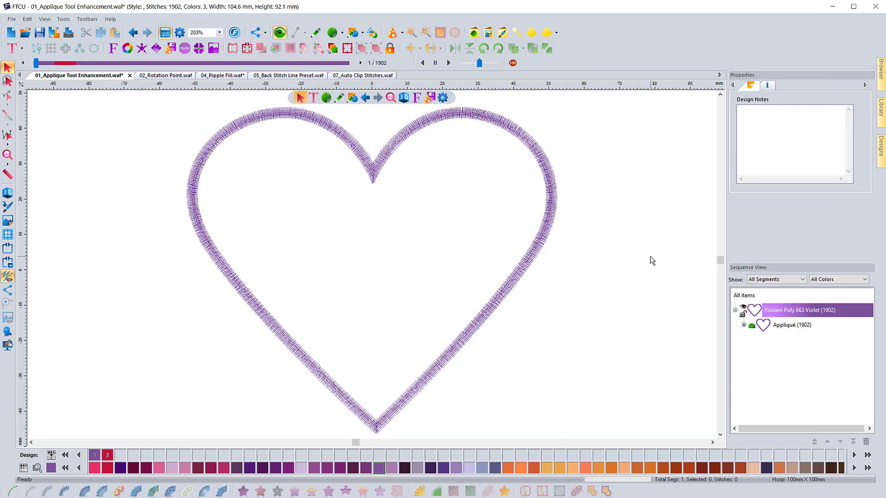
# - Set the heart appliqué's fabric color to an orange from the thread palette
pyautogui.click(545, 244)
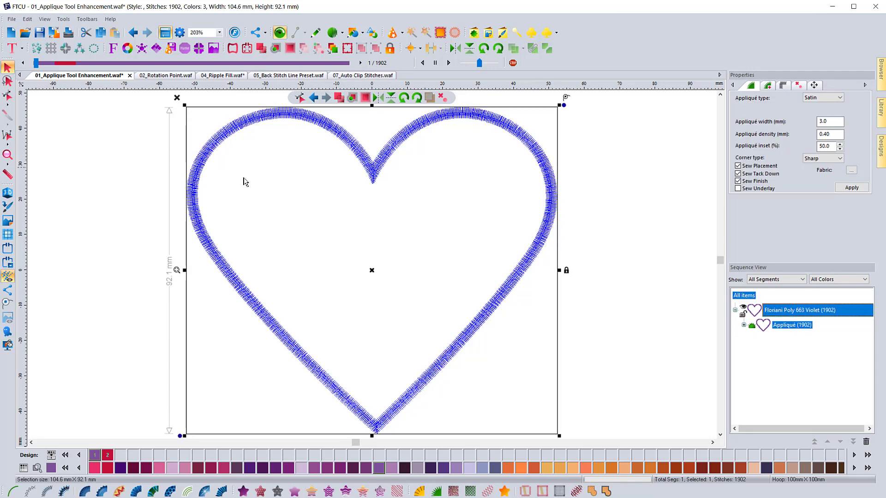
pyautogui.rightClick(523, 471)
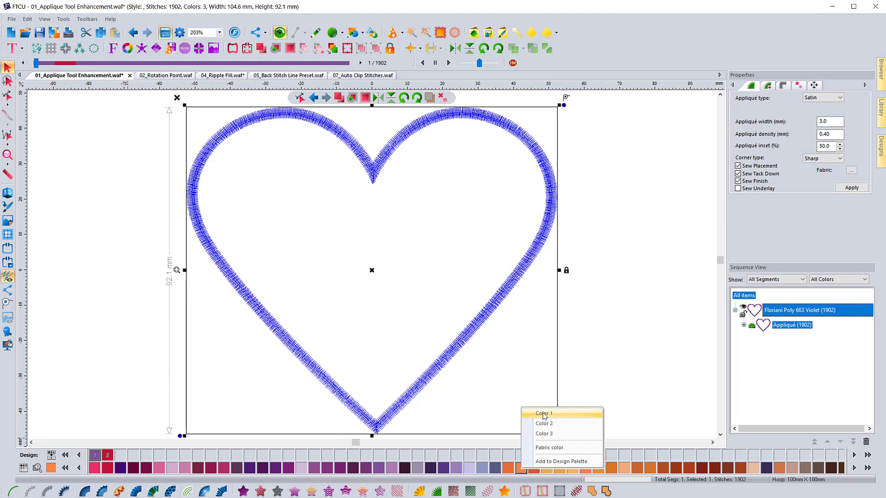
pyautogui.click(548, 448)
pyautogui.click(514, 322)
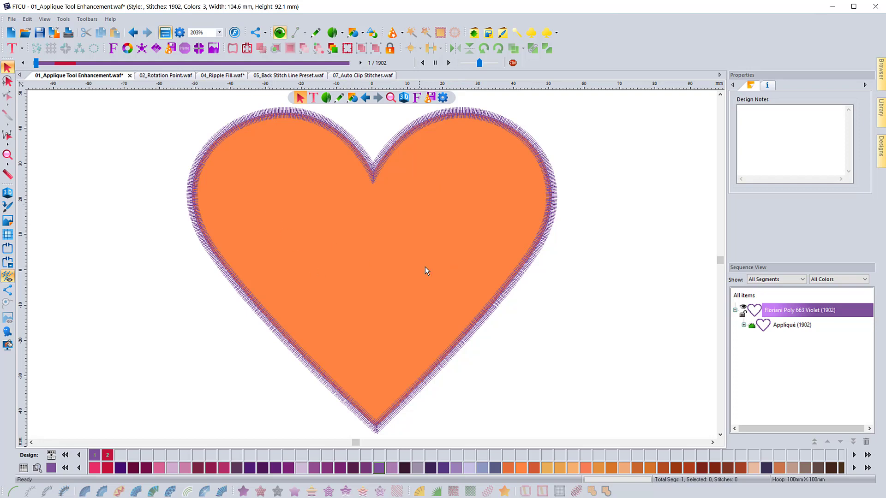
# - Expand the appliqué in the sequence and set its Color 1 to Floriani Poly 622 Geisha
pyautogui.click(518, 283)
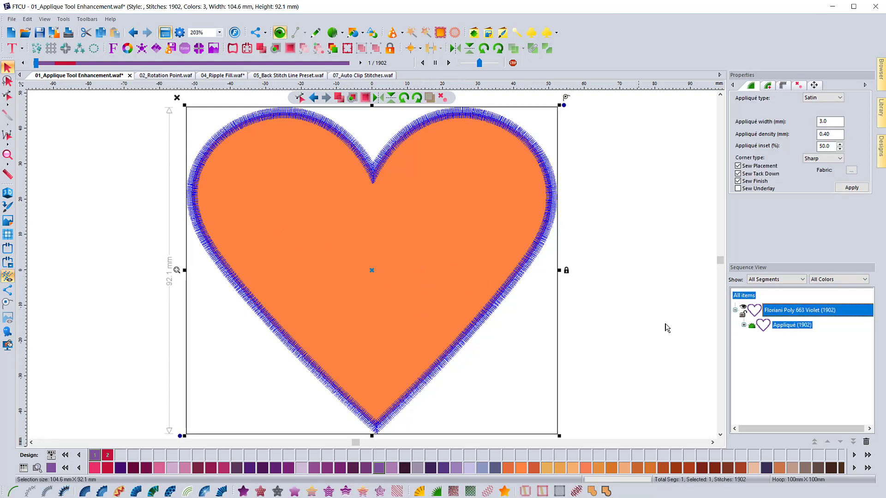
pyautogui.click(744, 325)
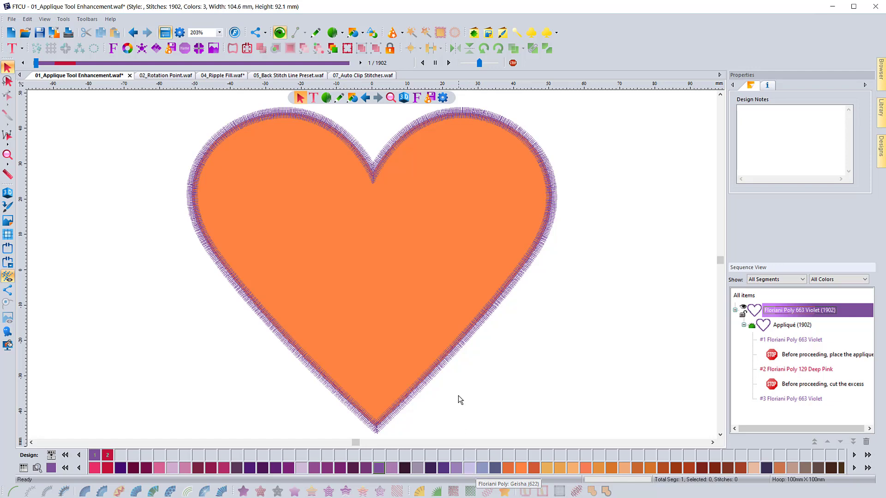
pyautogui.click(450, 357)
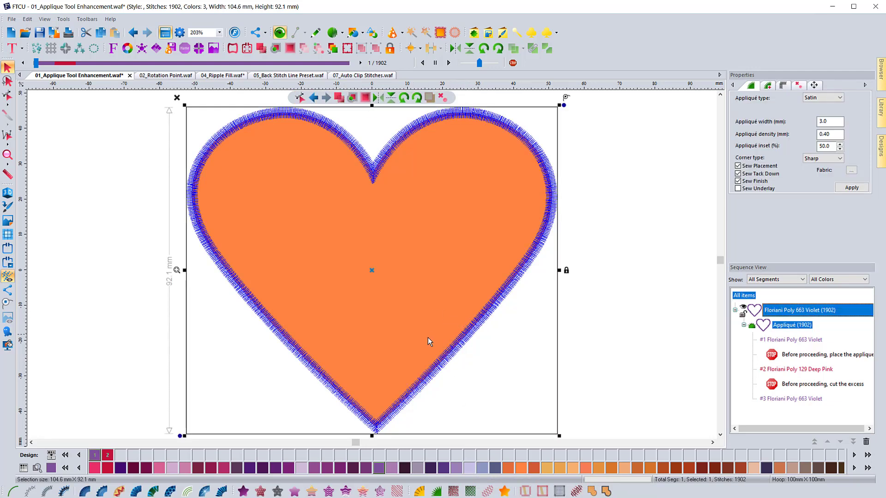
pyautogui.rightClick(469, 469)
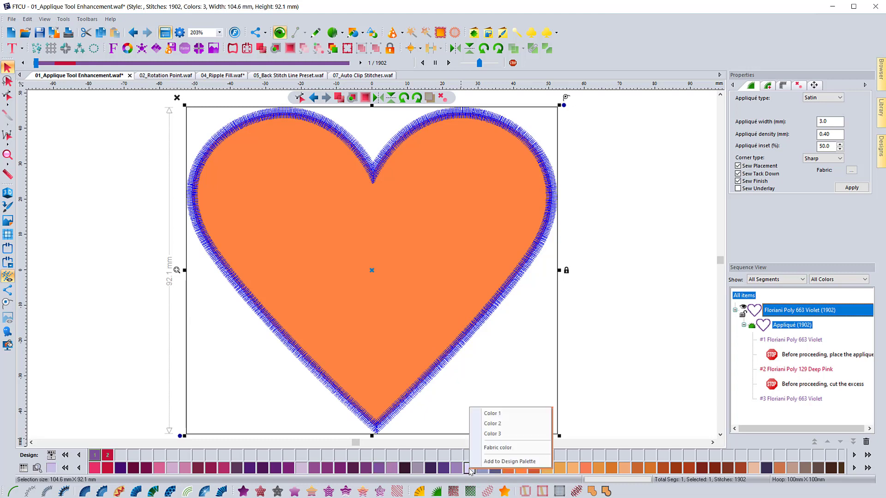
pyautogui.click(495, 413)
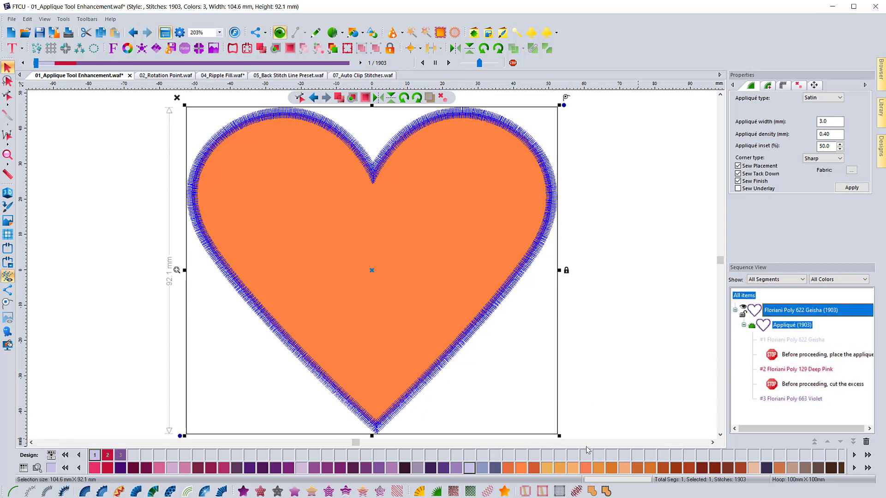
# - Try Floriani Poly 3871 Cosmic Sky and 661 Light Violet as the appliqué's second thread color
pyautogui.click(779, 372)
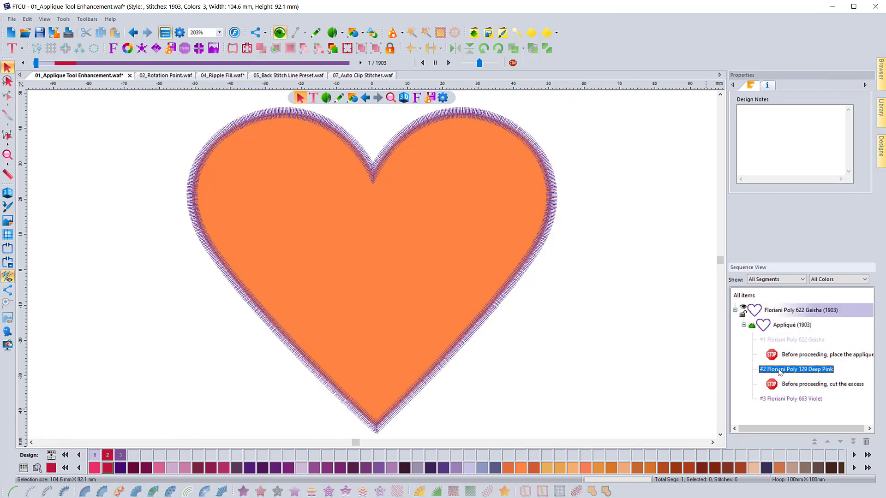
pyautogui.click(481, 468)
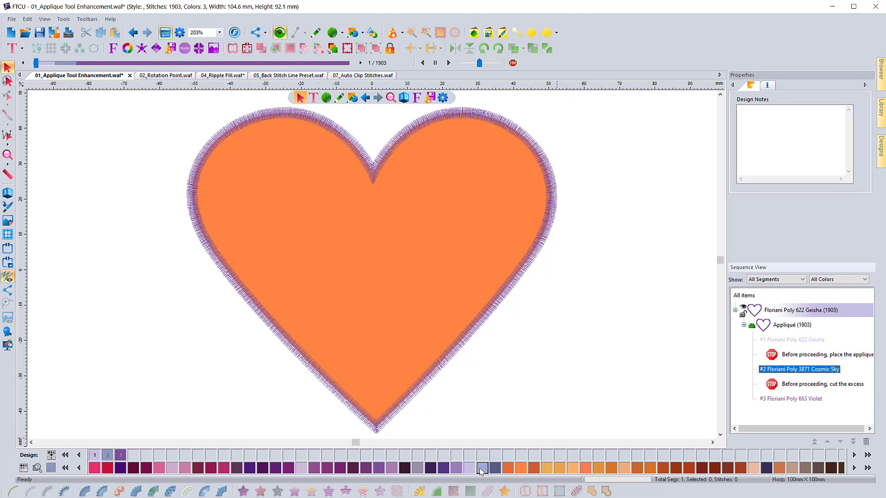
pyautogui.click(456, 469)
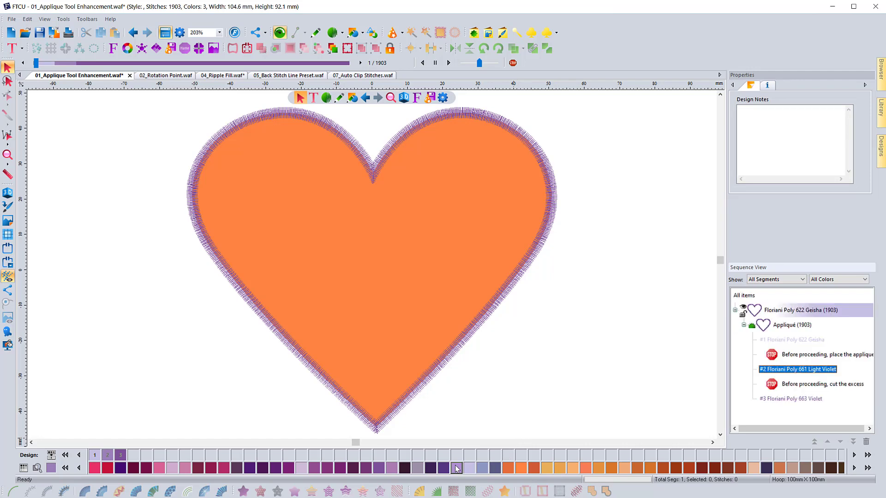
# - Set the heart appliqué's Color 2 to Floriani Poly 688 Grape Jelly
pyautogui.click(432, 369)
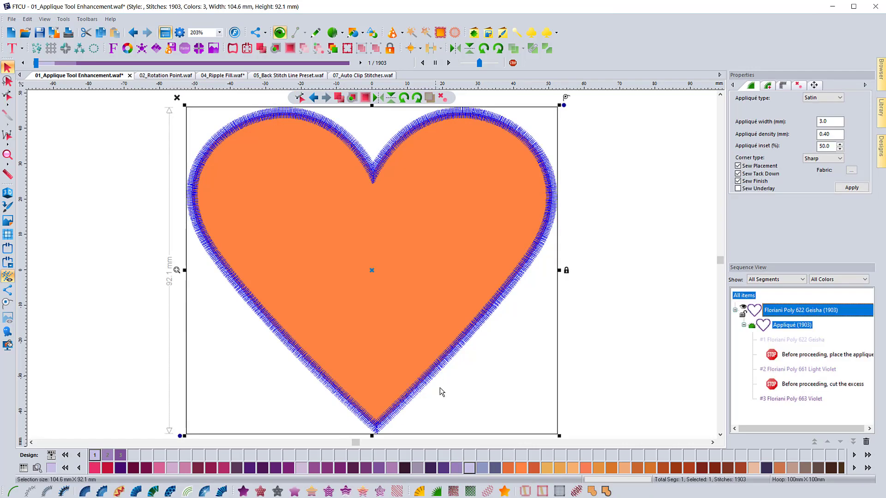
pyautogui.rightClick(457, 469)
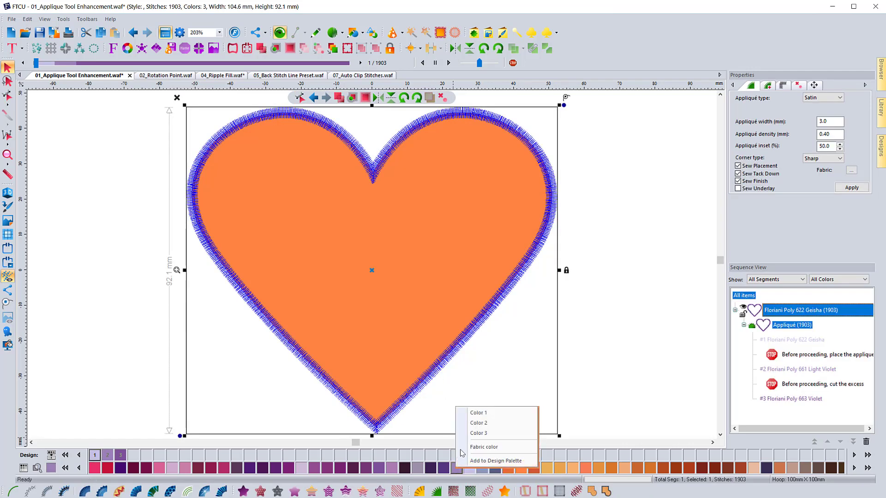
pyautogui.click(469, 423)
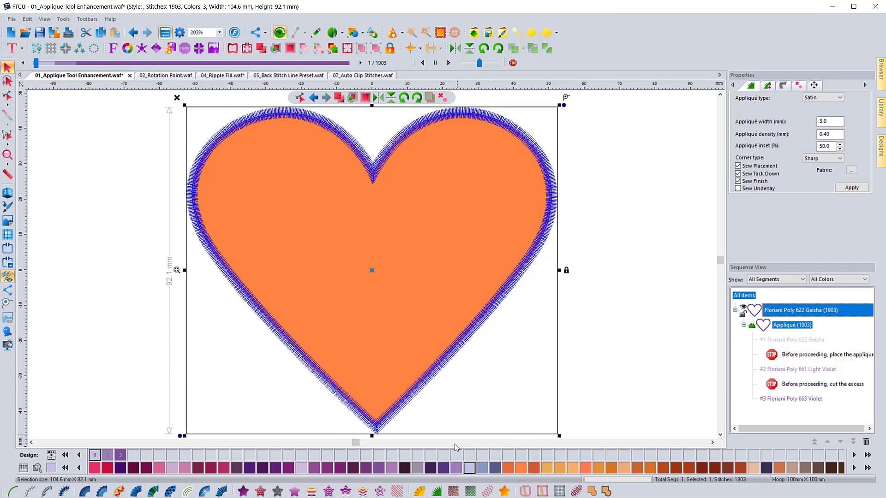
pyautogui.rightClick(447, 470)
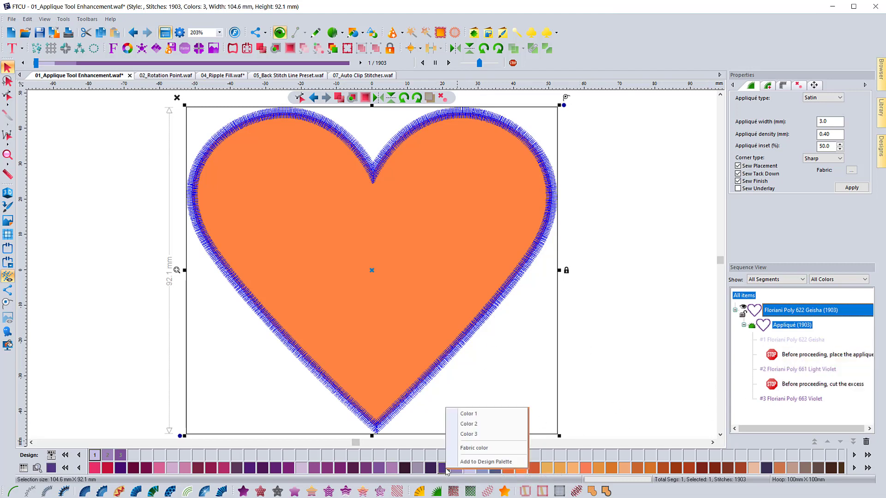
pyautogui.click(469, 425)
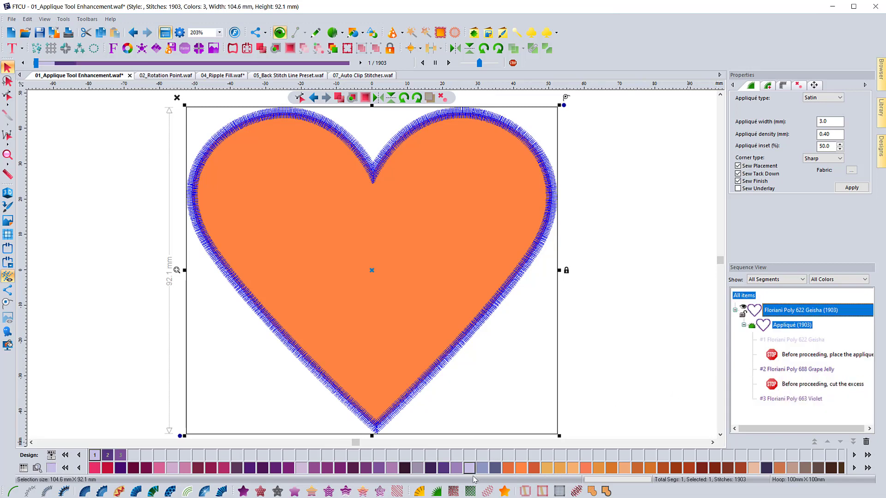
# - Set the appliqué's Color 3 to Floriani Poly 689 Concord Grape and simulate the stitching through to the last stitch
pyautogui.rightClick(431, 471)
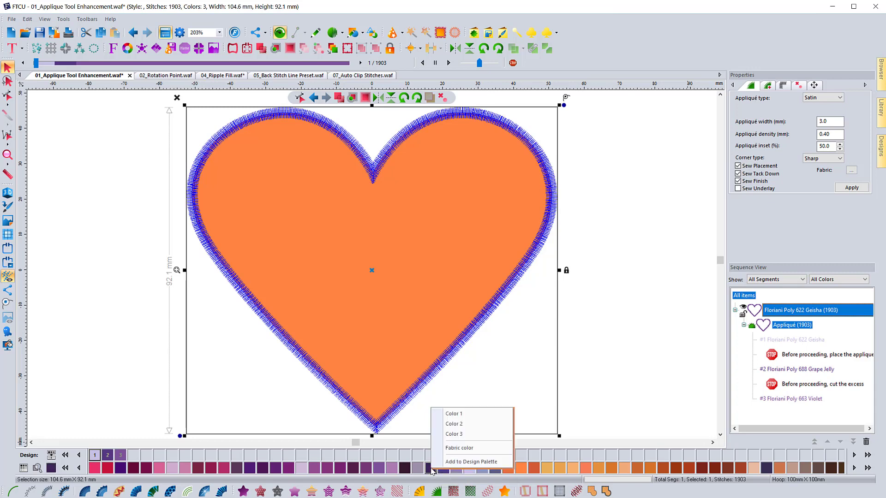
pyautogui.click(459, 436)
pyautogui.click(624, 343)
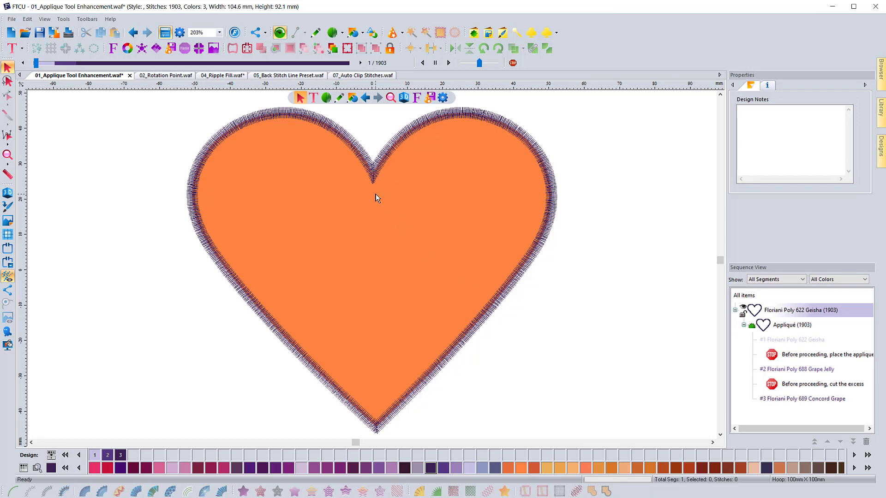
pyautogui.moveTo(36, 64); pyautogui.dragTo(388, 97)
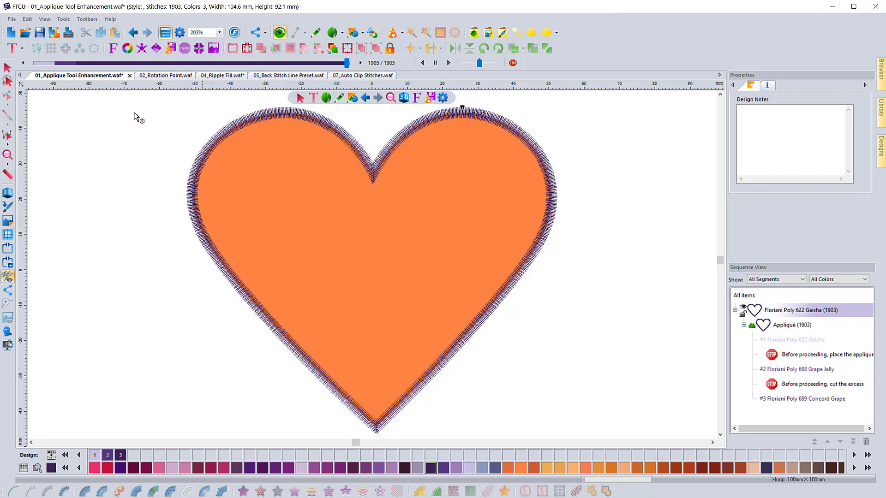
pyautogui.click(8, 67)
# - Enable Sew Underlay for the heart appliqué and simulate the stitching with the underlay through to the end
pyautogui.click(255, 116)
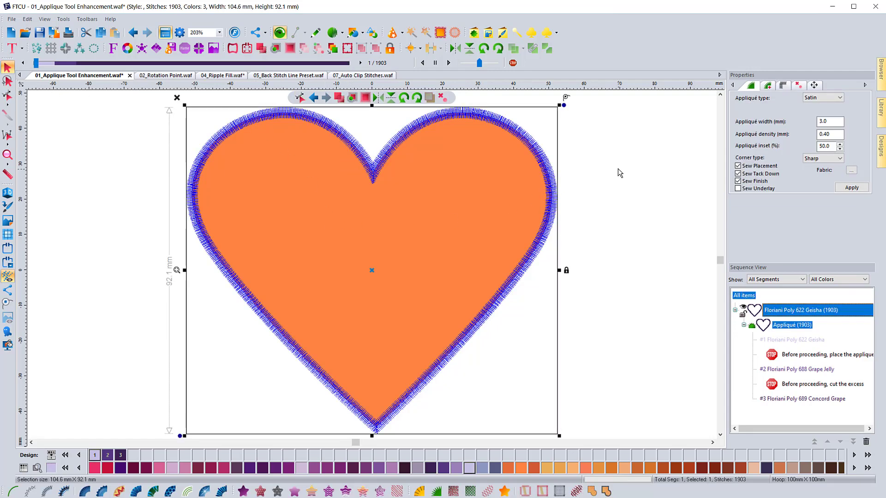
pyautogui.click(738, 189)
pyautogui.click(738, 189)
pyautogui.click(851, 187)
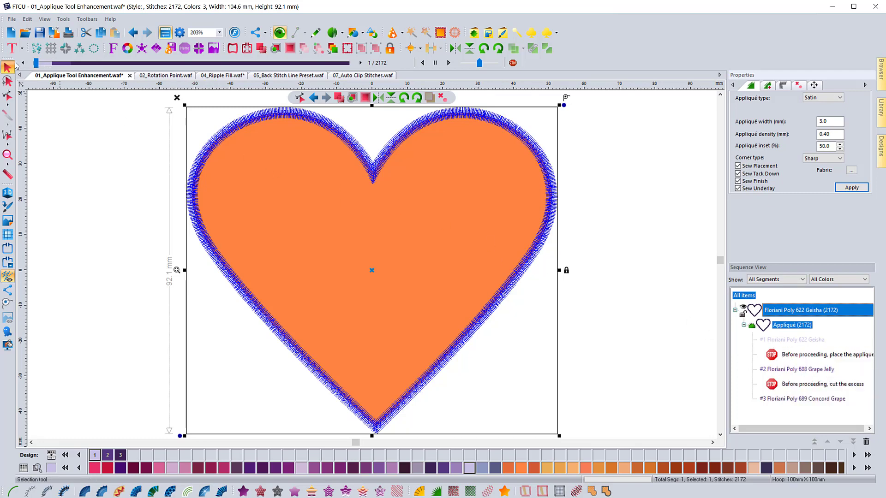
pyautogui.click(43, 65)
pyautogui.moveTo(42, 66)
pyautogui.mouseDown()
pyautogui.moveTo(217, 90)
pyautogui.moveTo(107, 90)
pyautogui.moveTo(297, 110)
pyautogui.mouseUp()
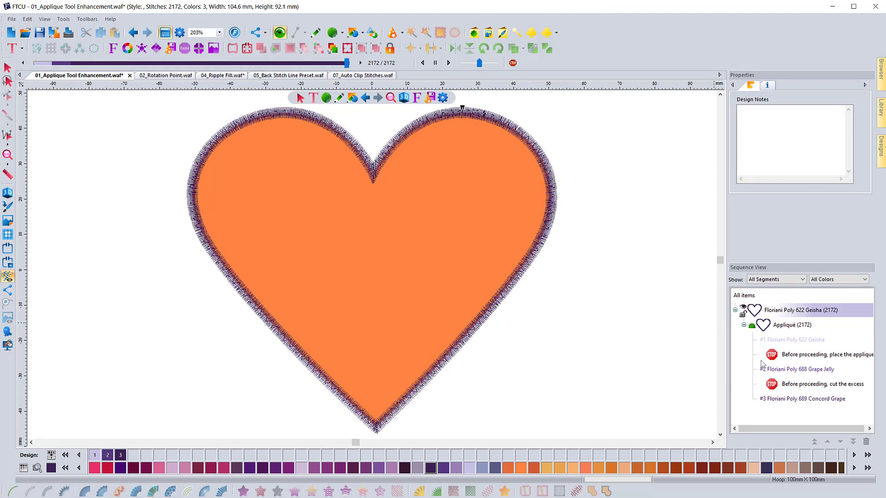
# - Change the appliqué's Tack Down type to ZigZag and simulate the whole stitching sequence
pyautogui.click(782, 327)
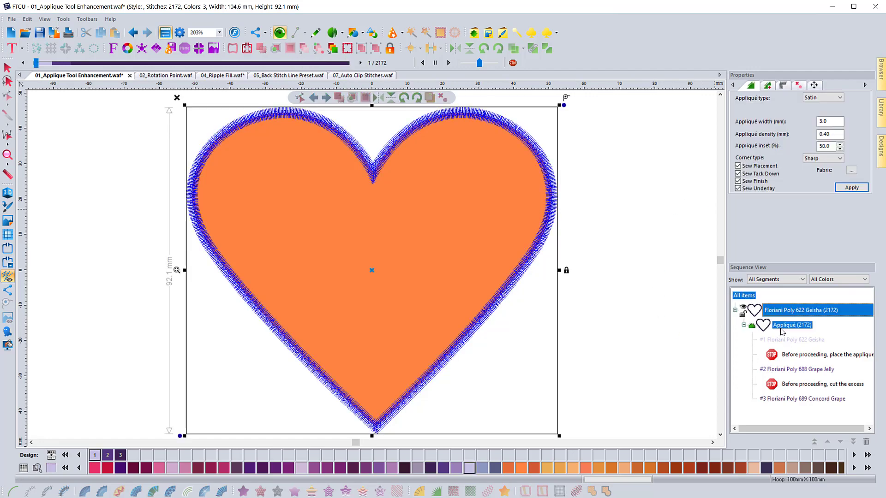
pyautogui.click(768, 86)
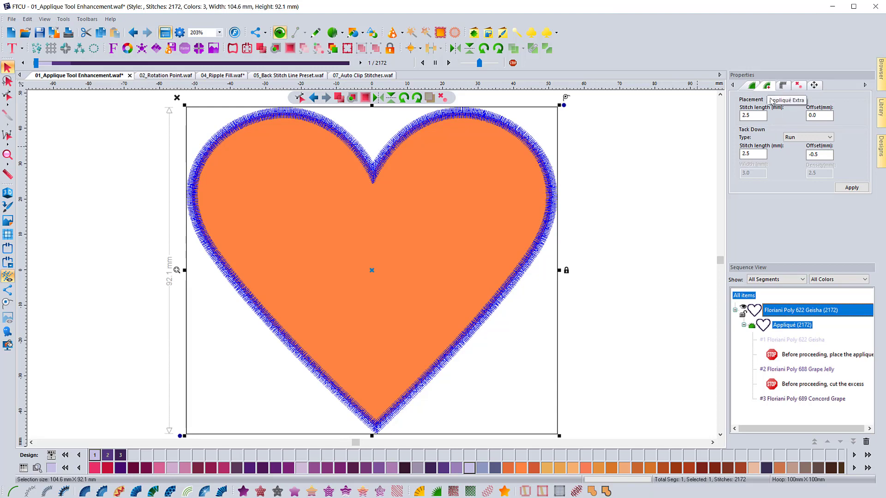
pyautogui.click(801, 138)
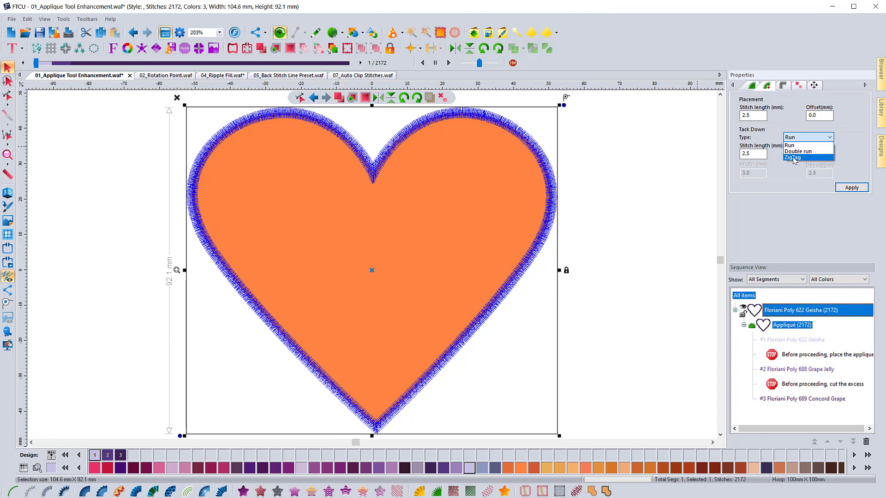
pyautogui.click(794, 159)
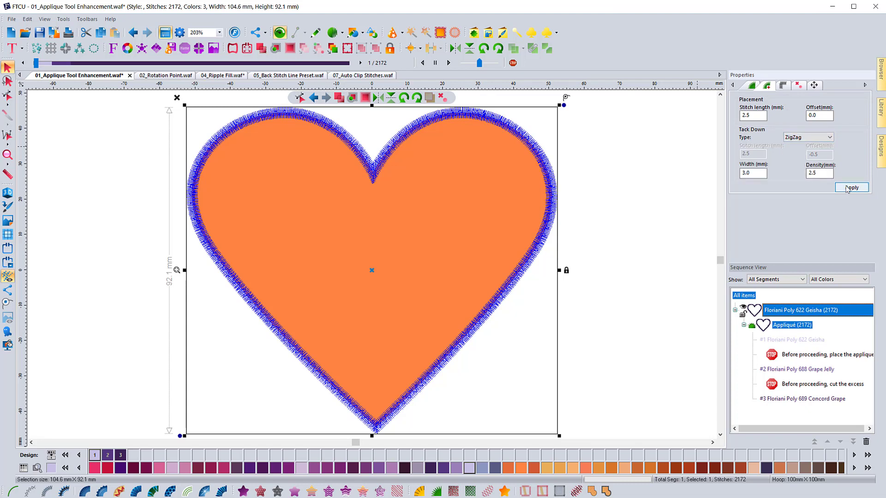
pyautogui.click(848, 189)
pyautogui.click(608, 160)
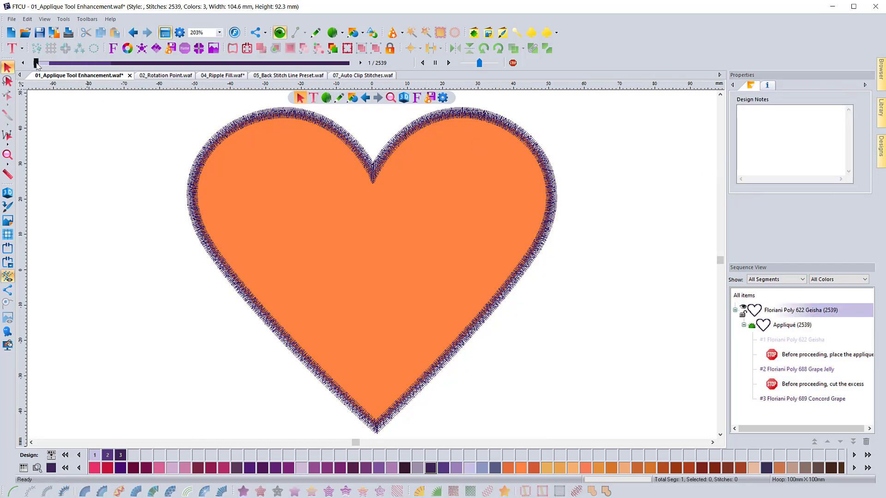
pyautogui.moveTo(37, 64); pyautogui.dragTo(390, 72)
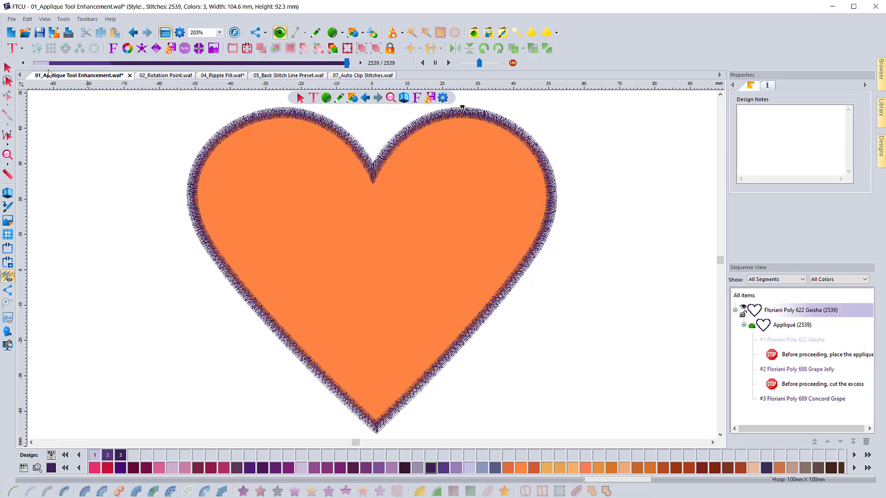
pyautogui.click(7, 68)
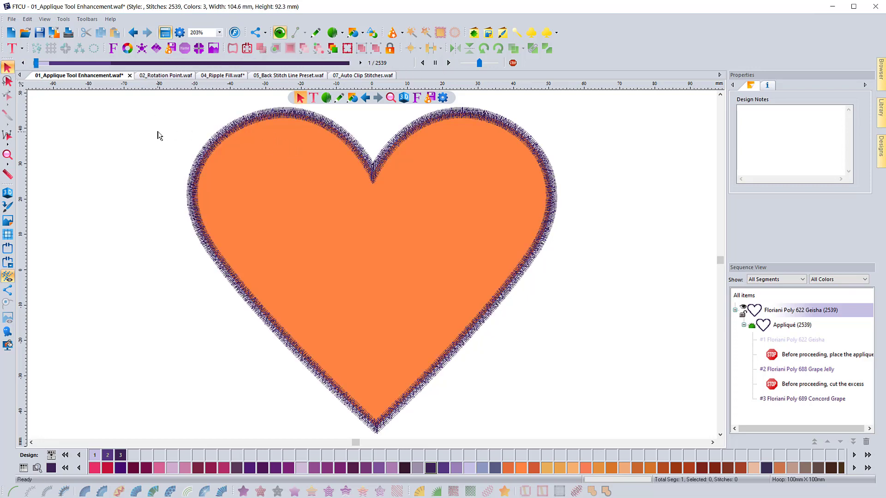
# - Review the heart appliqué's placement and tack-down settings and its main satin appliqué properties, then deselect it
pyautogui.click(227, 130)
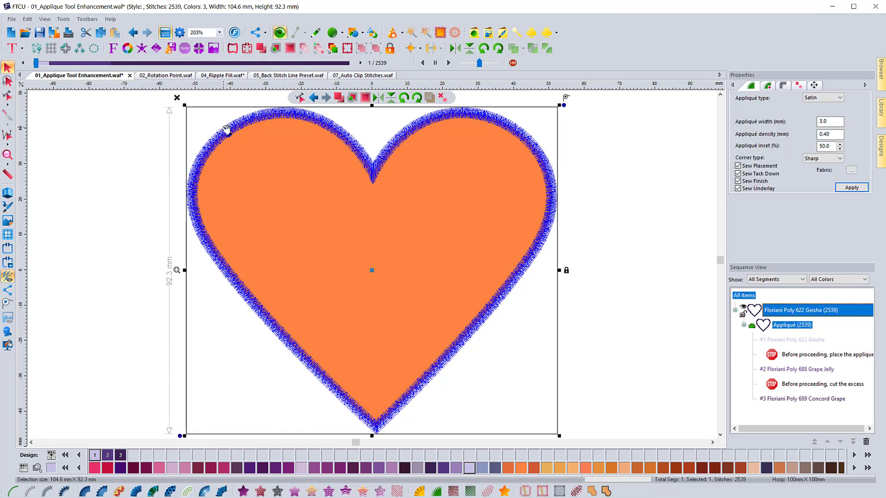
pyautogui.click(768, 86)
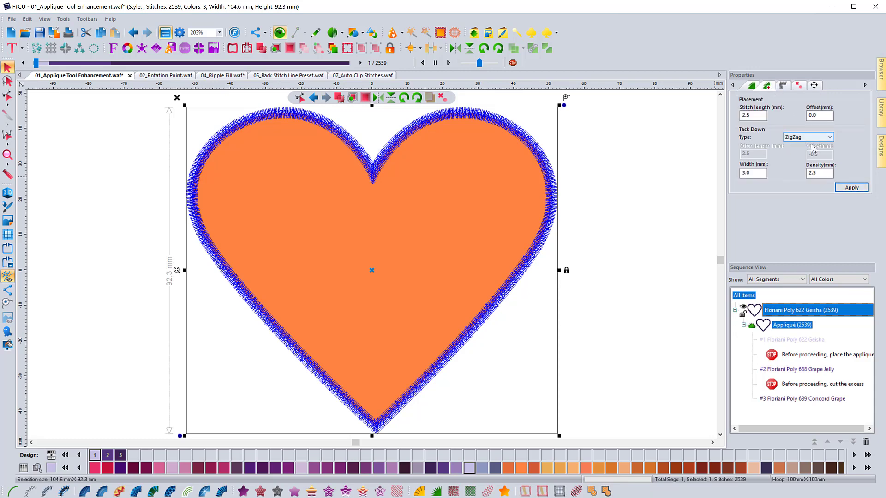
pyautogui.click(751, 86)
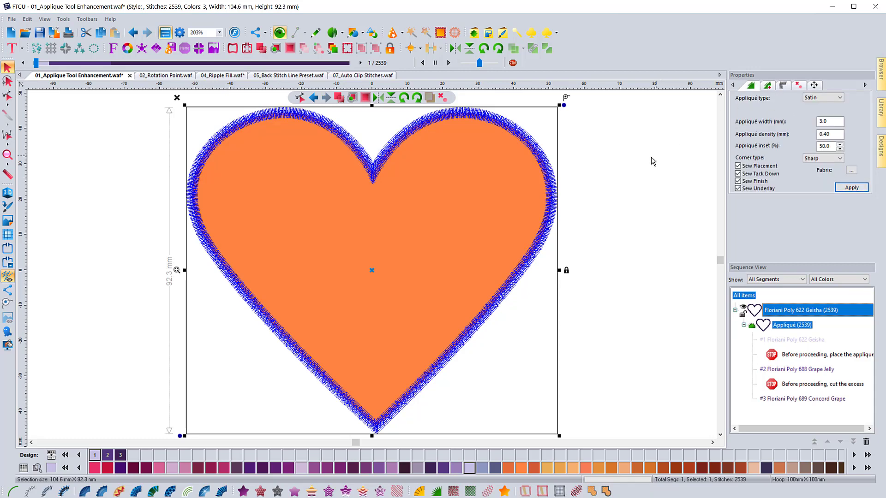
pyautogui.click(617, 170)
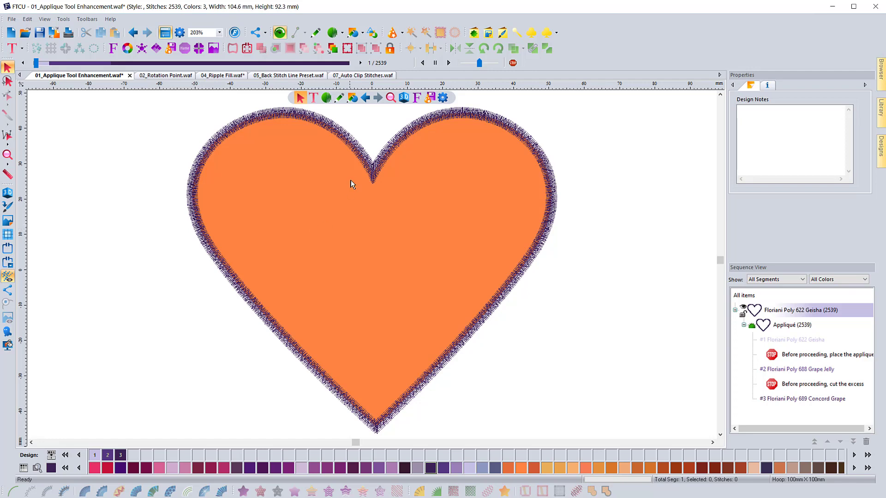
# - Set the heart appliqué's fabric color to a dark reddish purple from the thread palette and display the design in 3D
pyautogui.click(364, 164)
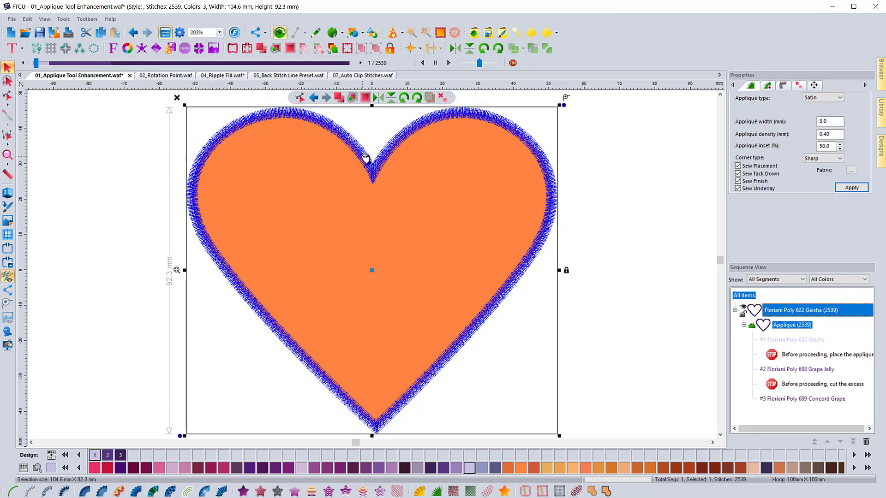
pyautogui.rightClick(340, 468)
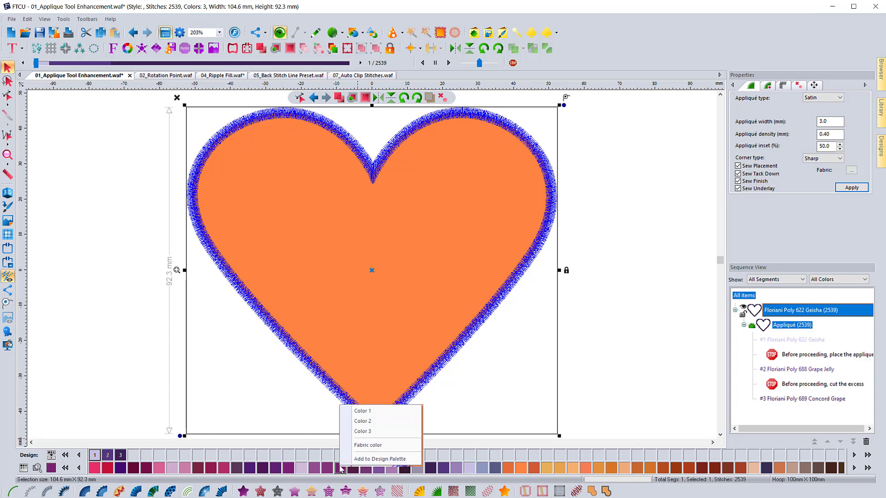
pyautogui.click(373, 447)
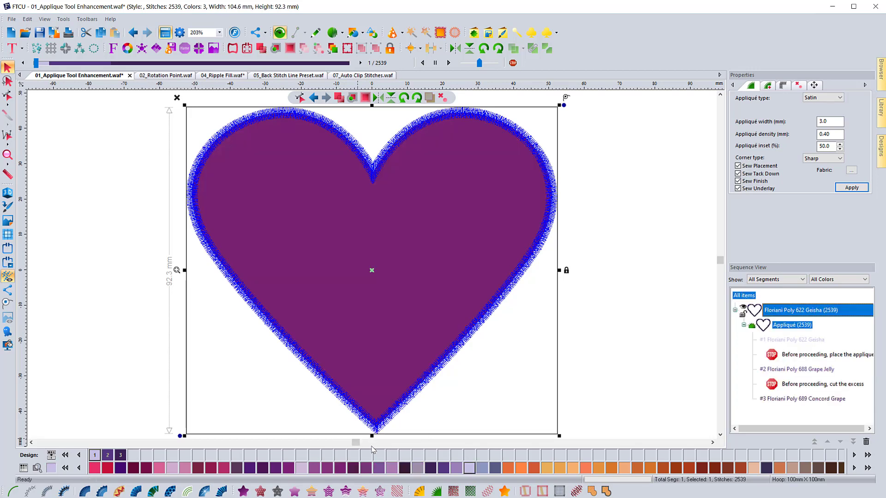
pyautogui.click(623, 341)
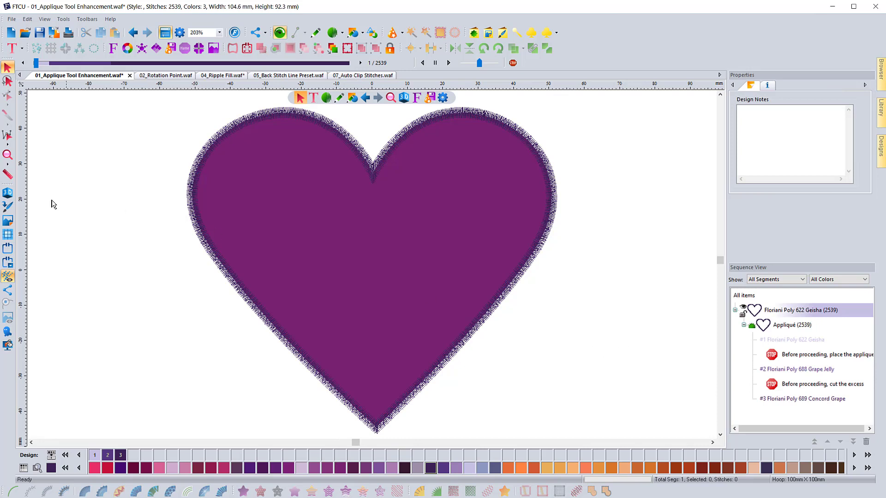
pyautogui.click(8, 192)
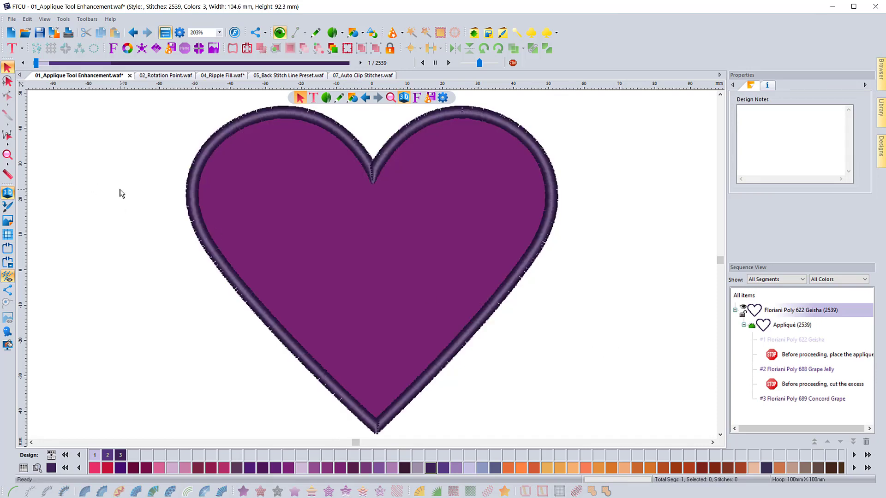